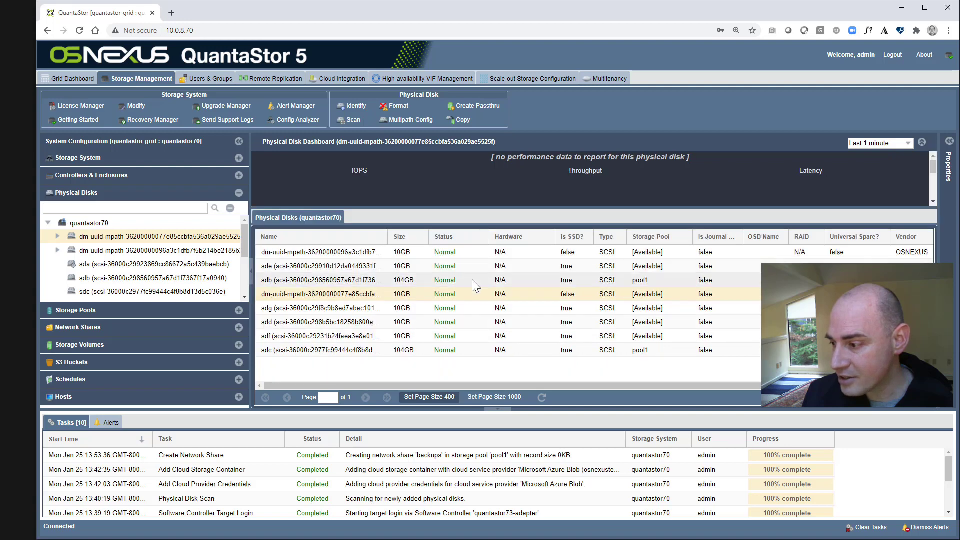
# - Sort disks by size, open the top disk, then show quantastor70's storage system dashboard
pyautogui.click(401, 237)
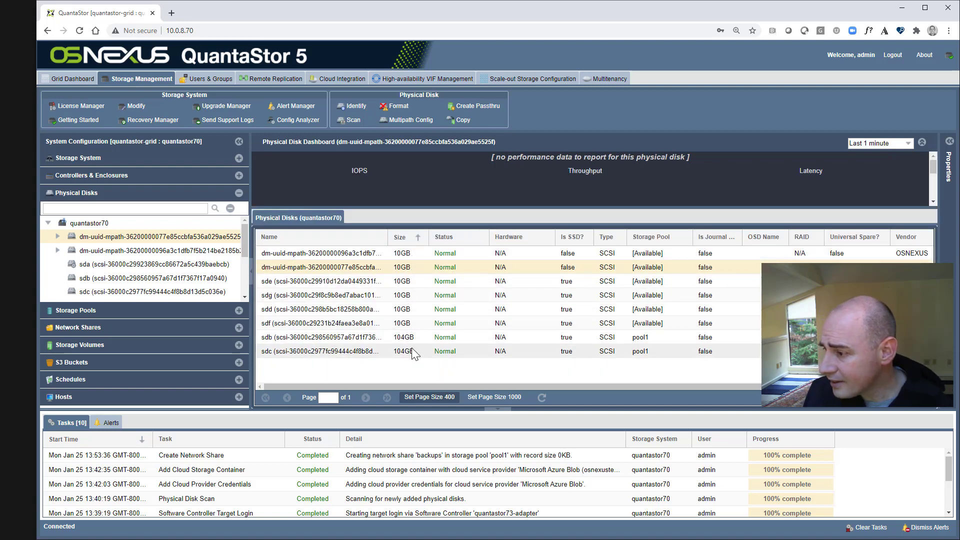
pyautogui.click(312, 253)
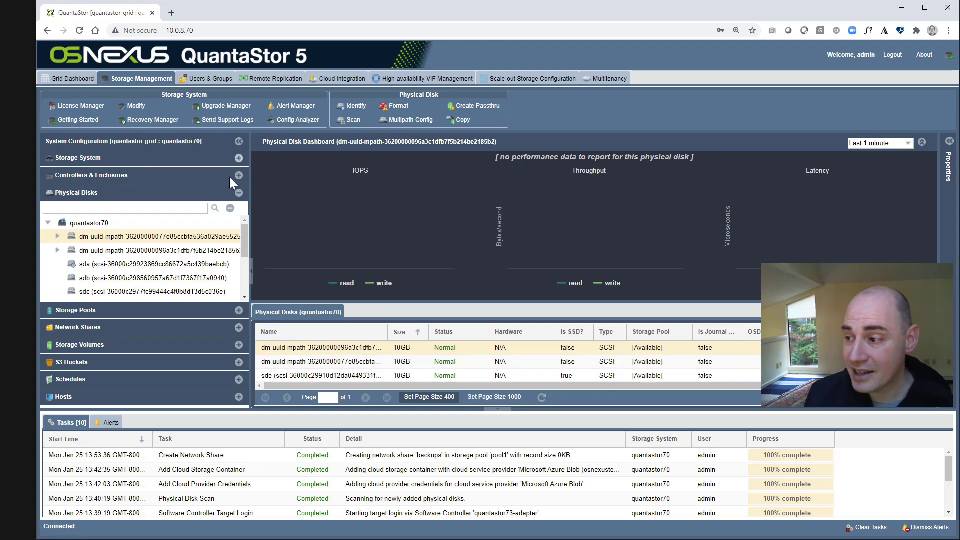
pyautogui.click(238, 158)
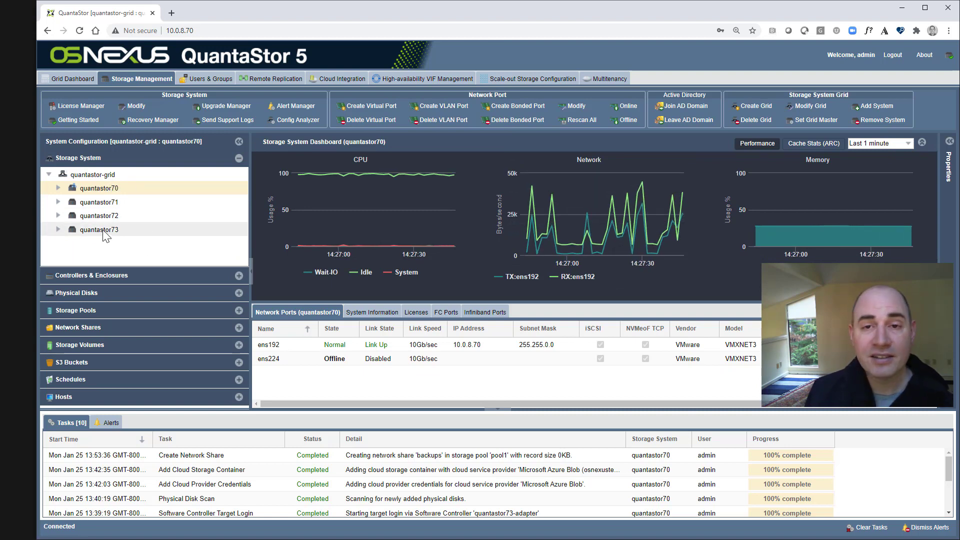
# - Show quantastor70's software adapters, listing quantastor73-adapter at 10.0.8.73 with two pass-through targets
pyautogui.click(102, 278)
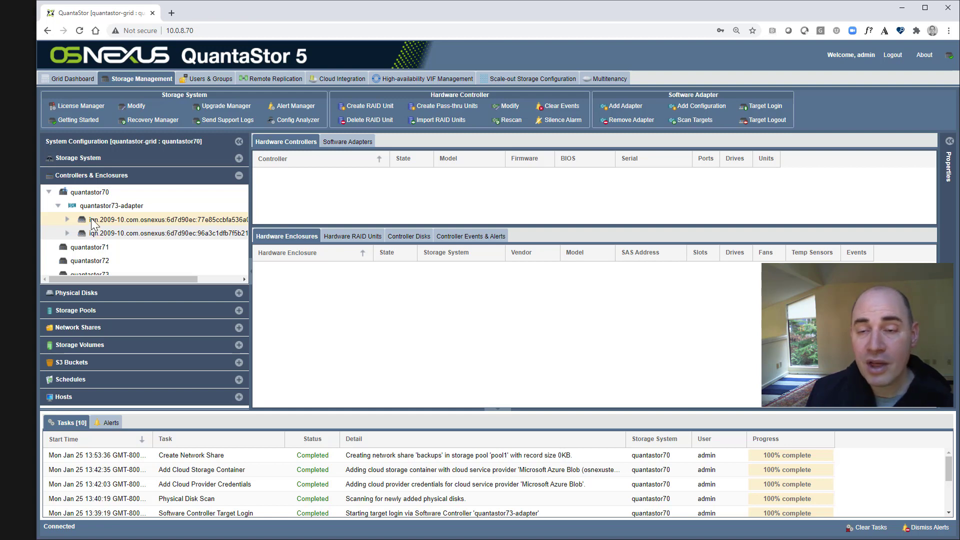
pyautogui.click(95, 194)
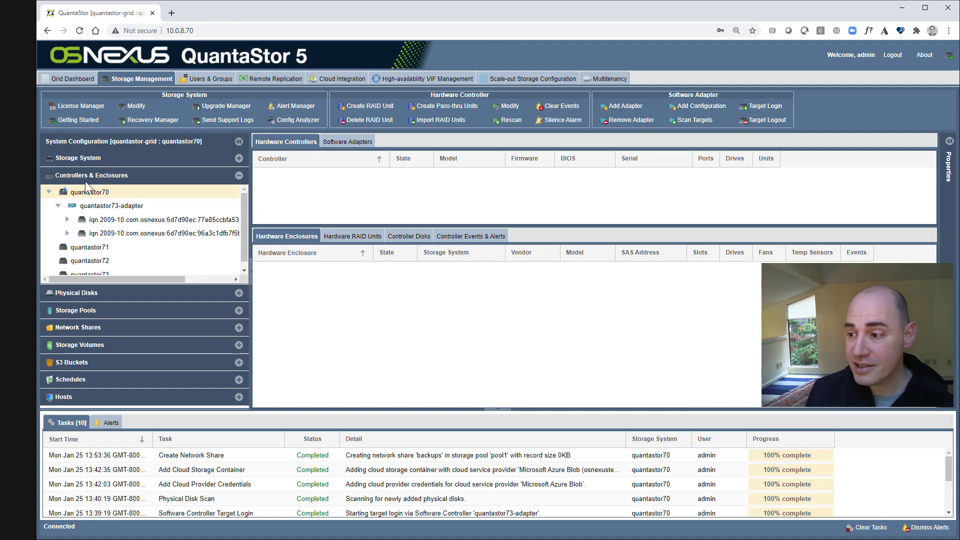
pyautogui.click(349, 142)
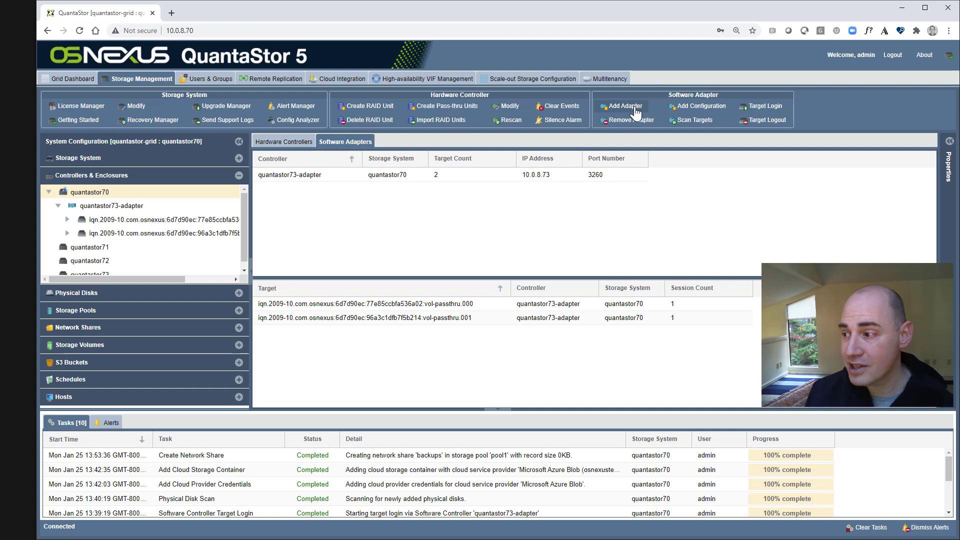
pyautogui.click(634, 110)
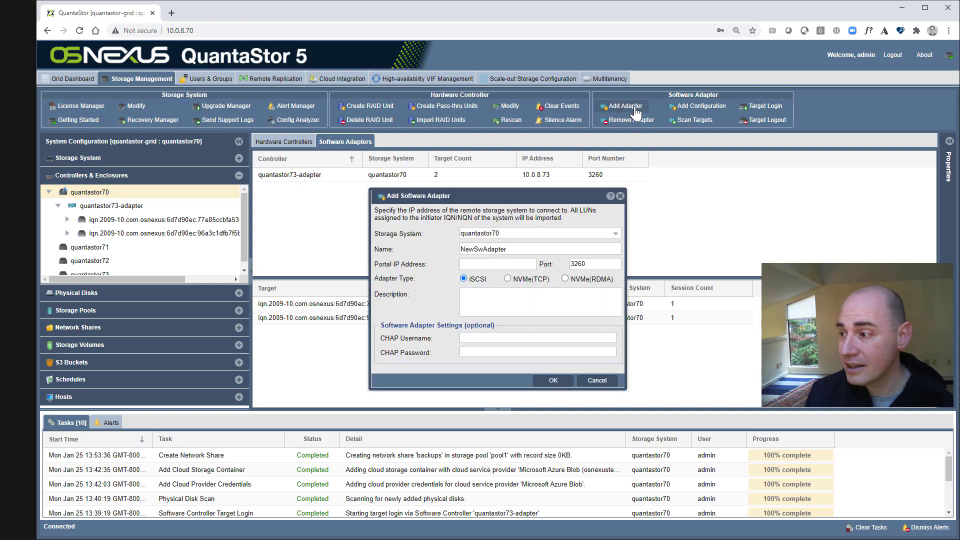
pyautogui.click(517, 280)
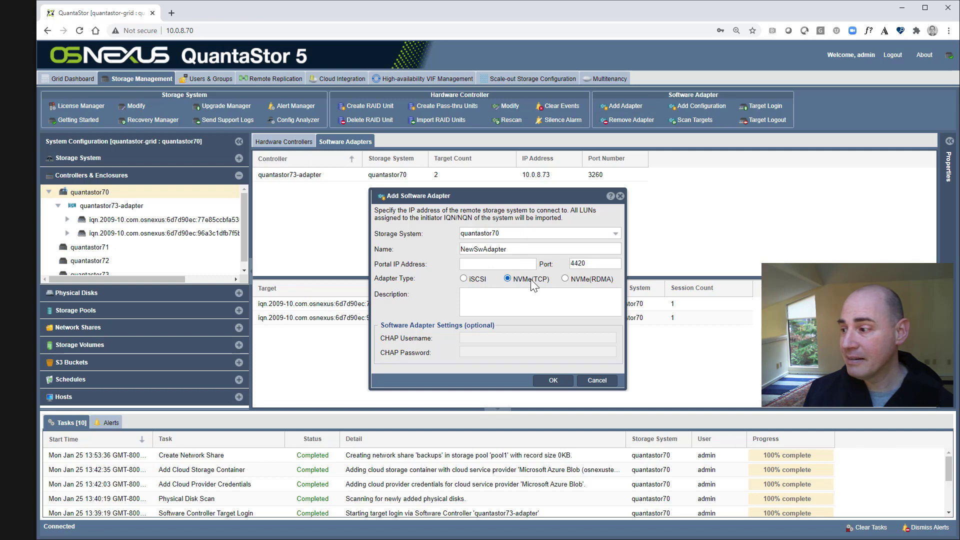
pyautogui.click(564, 278)
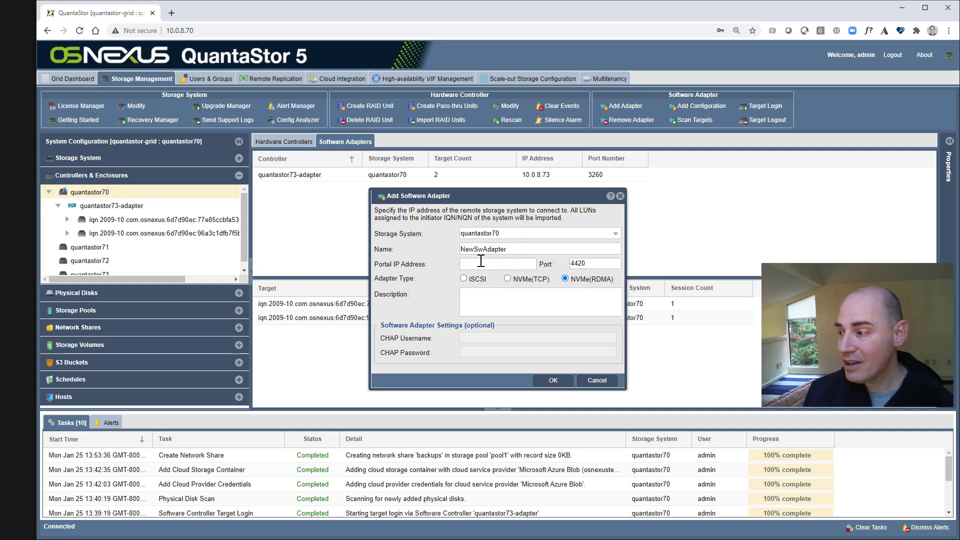
pyautogui.click(532, 264)
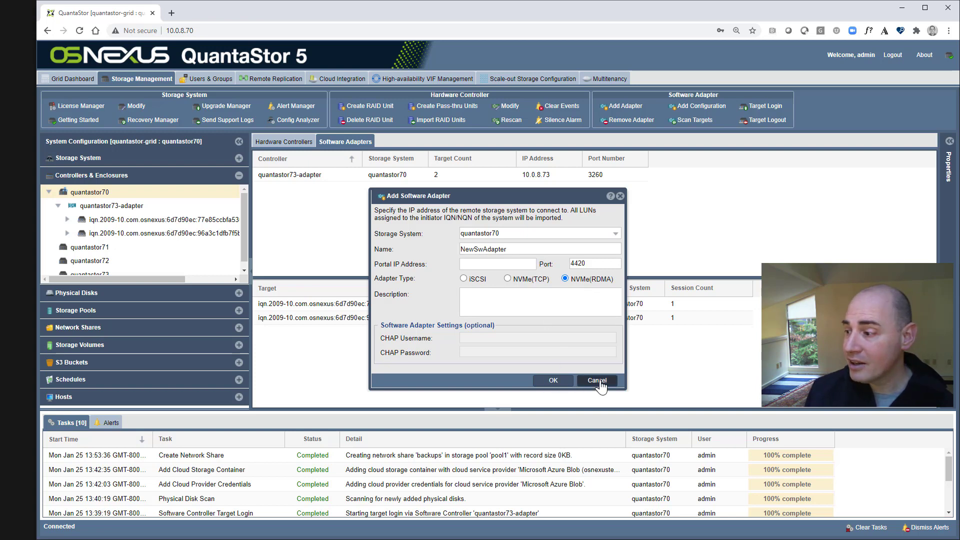
pyautogui.click(596, 380)
pyautogui.click(111, 207)
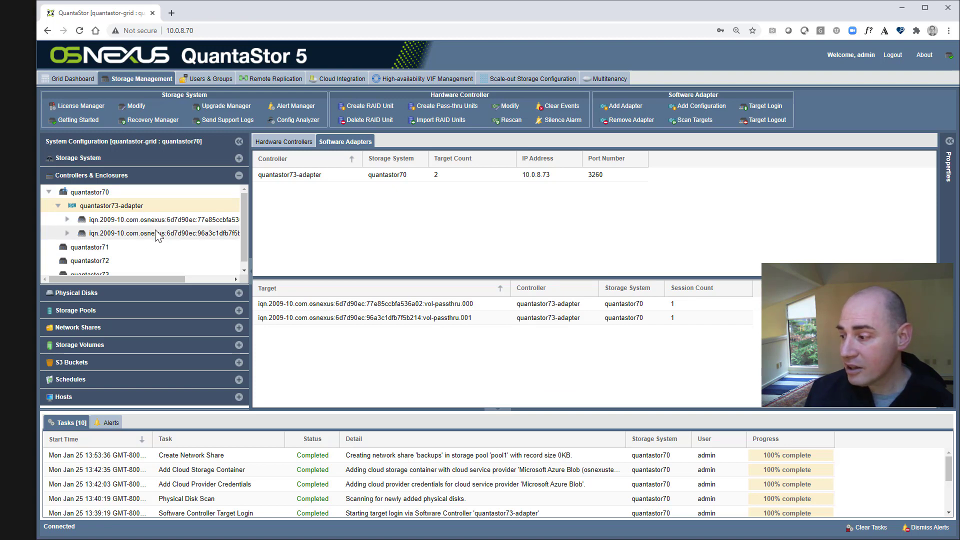
# - View quantastor73-adapter's context menu, dismiss it, and return to quantastor70's empty hardware view
pyautogui.rightClick(130, 205)
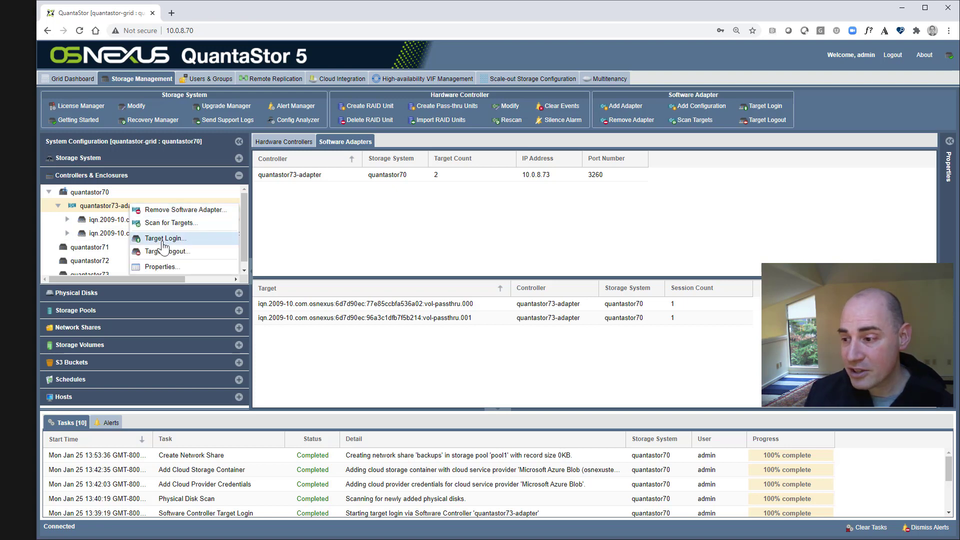
pyautogui.click(99, 212)
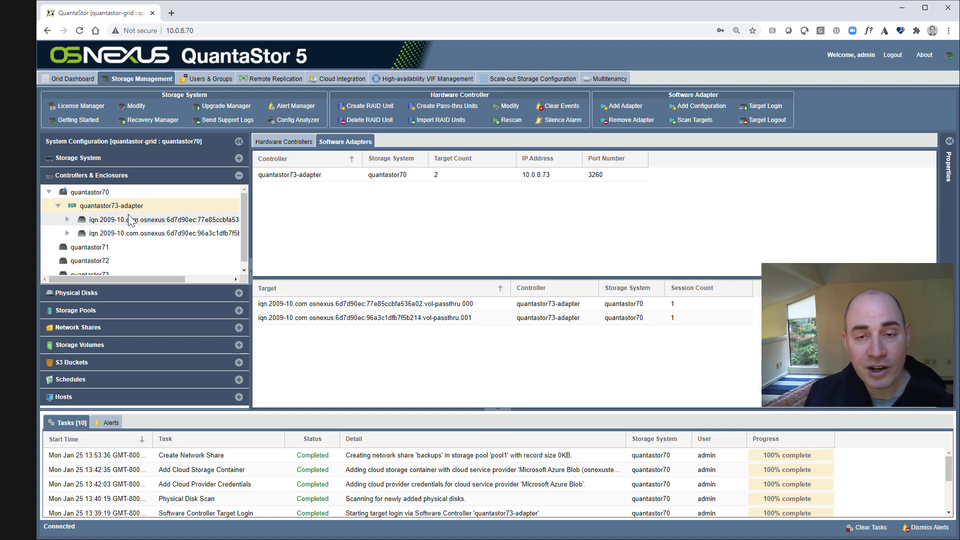
pyautogui.click(100, 194)
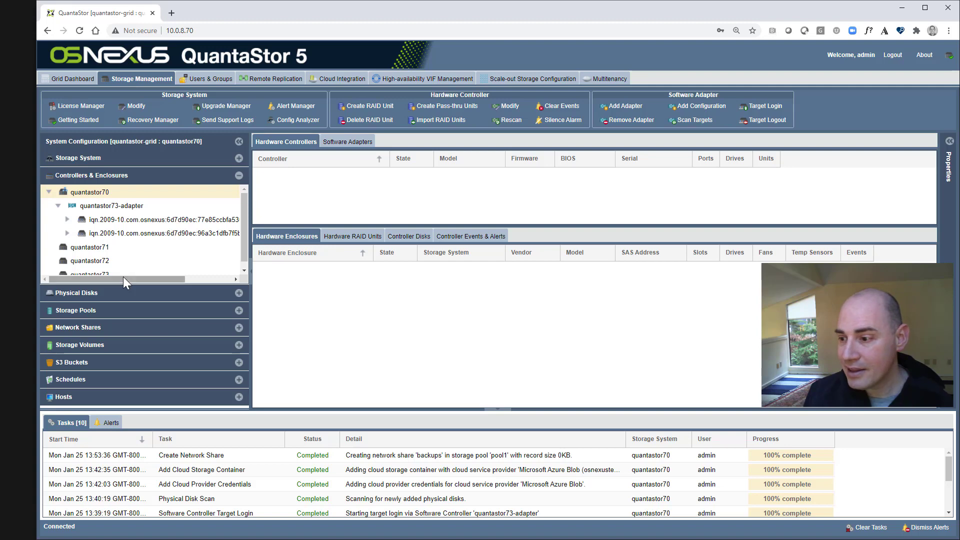
# - Show the Physical Disks list and the first 10GB multipath disk's dashboard
pyautogui.click(124, 294)
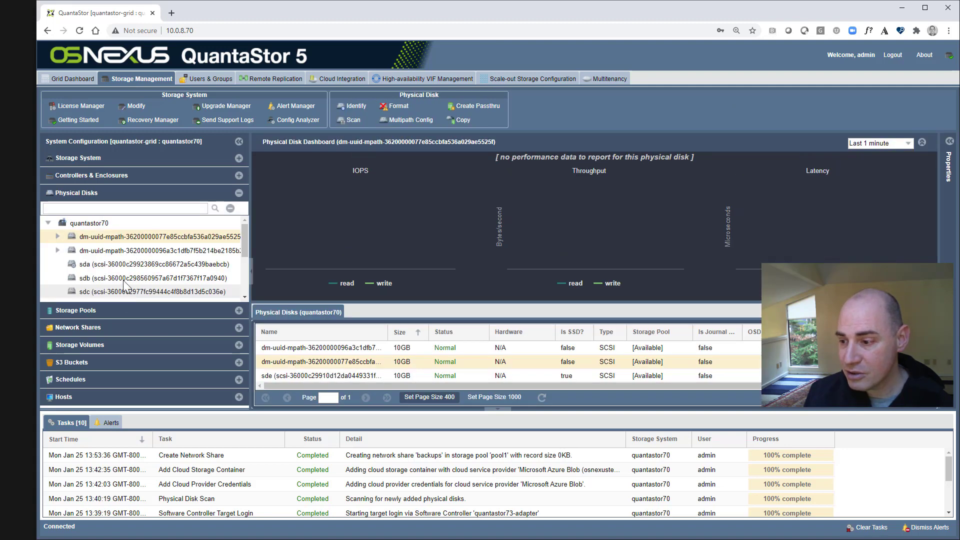
pyautogui.click(131, 250)
pyautogui.click(132, 239)
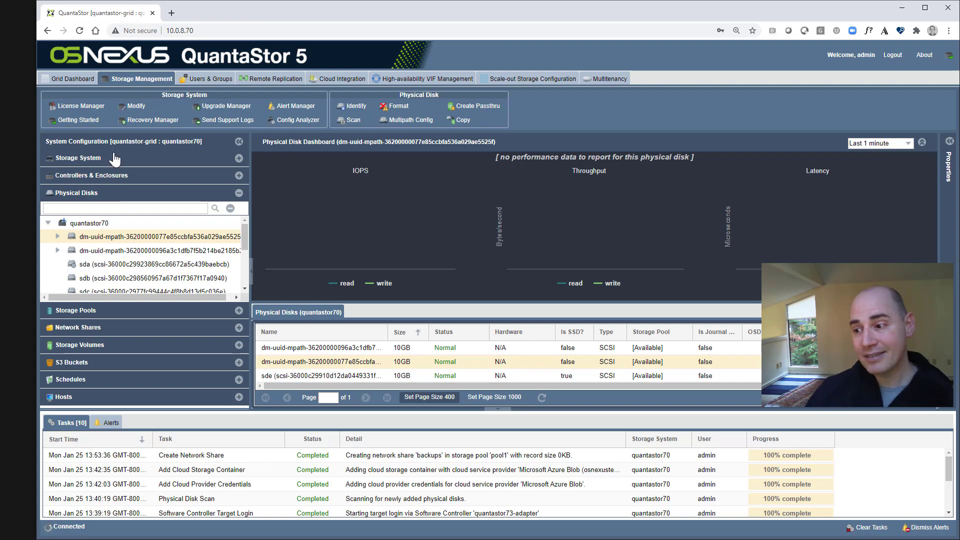
# - Show quantastor70's storage system dashboard with its empty Fibre Channel ports list
pyautogui.click(239, 158)
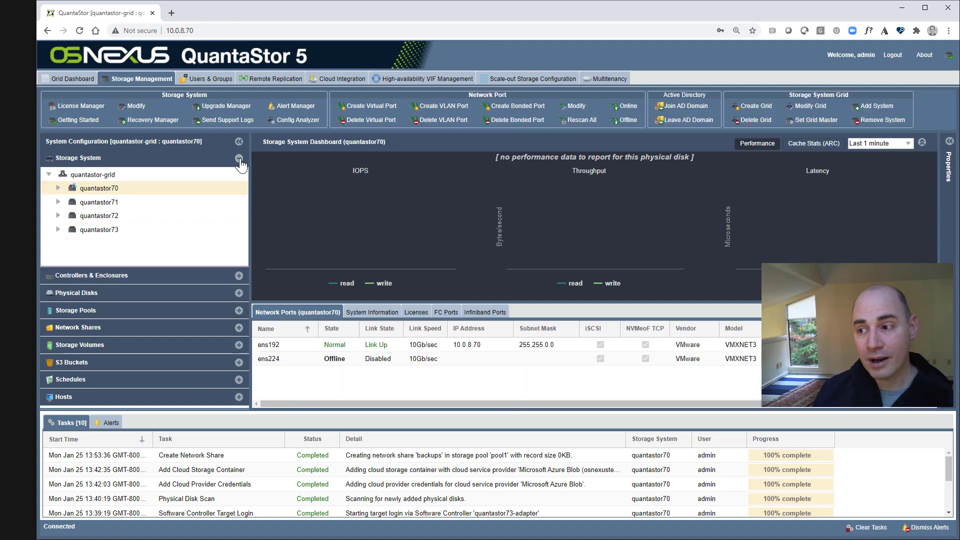
pyautogui.click(442, 311)
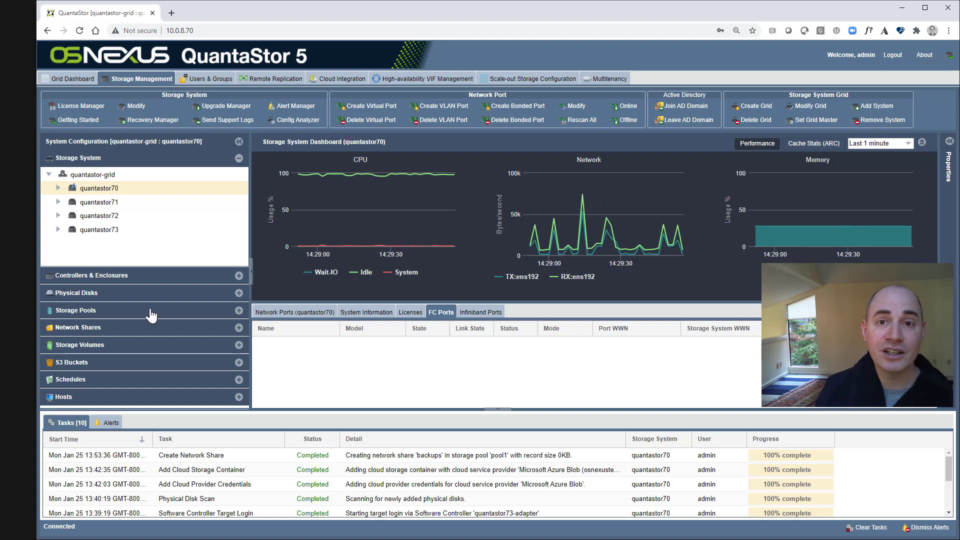
# - Open Physical Disk Copy for the first multipath disk, copying it onto the other 10.48GB disk
pyautogui.click(106, 293)
pyautogui.rightClick(129, 195)
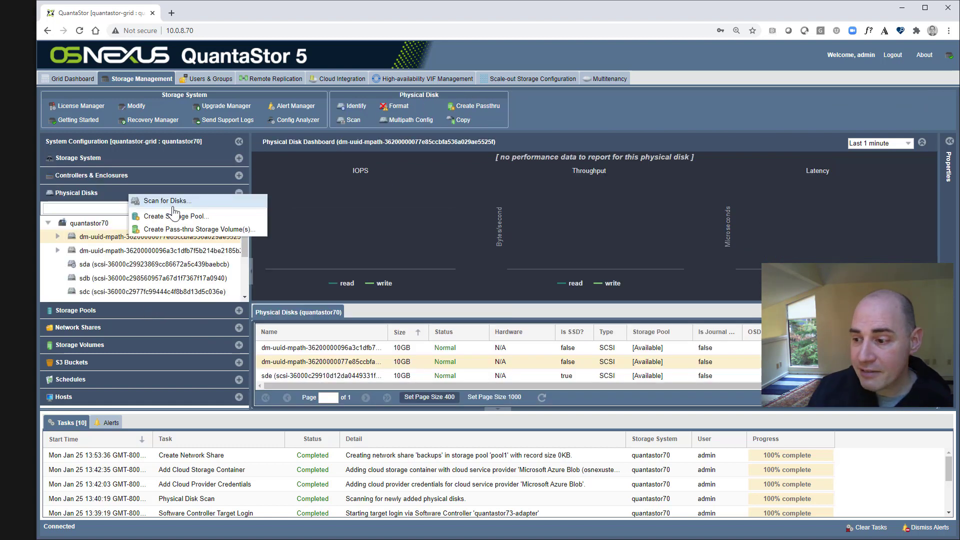
pyautogui.rightClick(112, 239)
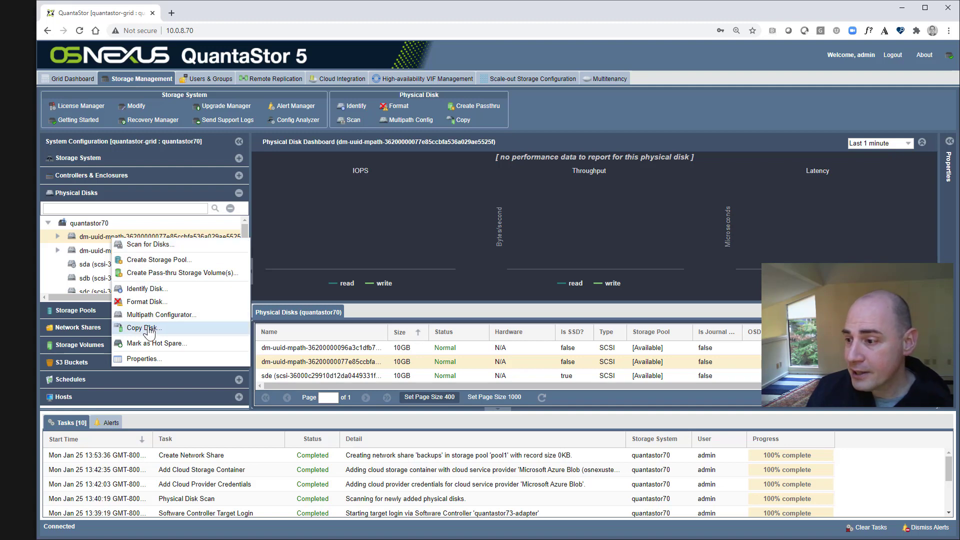
pyautogui.click(461, 121)
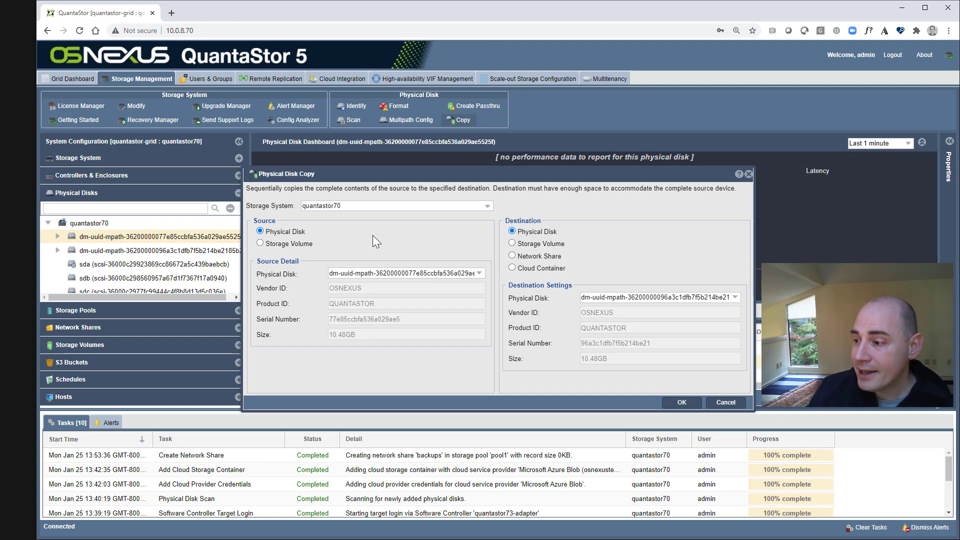
# - Set the 77e85 multipath disk as copy source and clear completed tasks from the task list
pyautogui.click(352, 274)
pyautogui.click(383, 287)
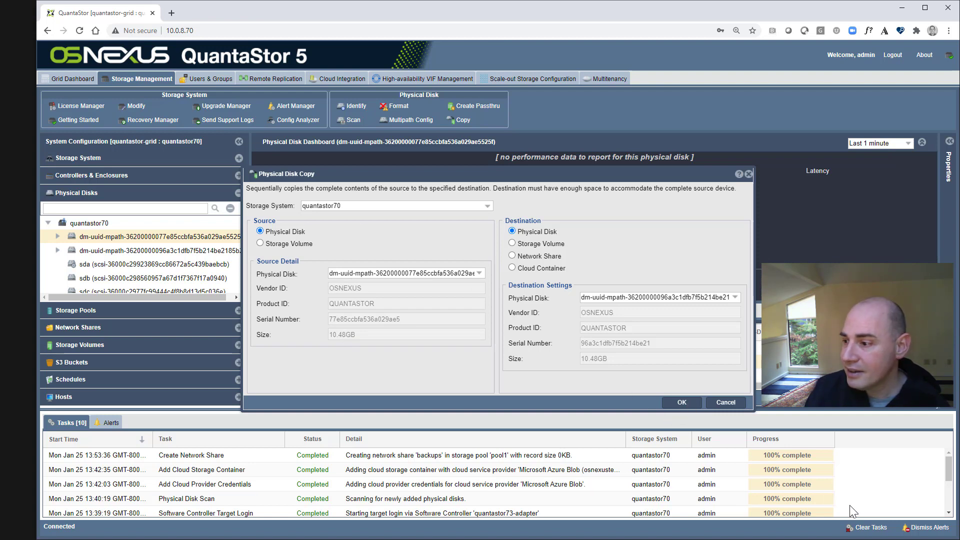
pyautogui.click(867, 527)
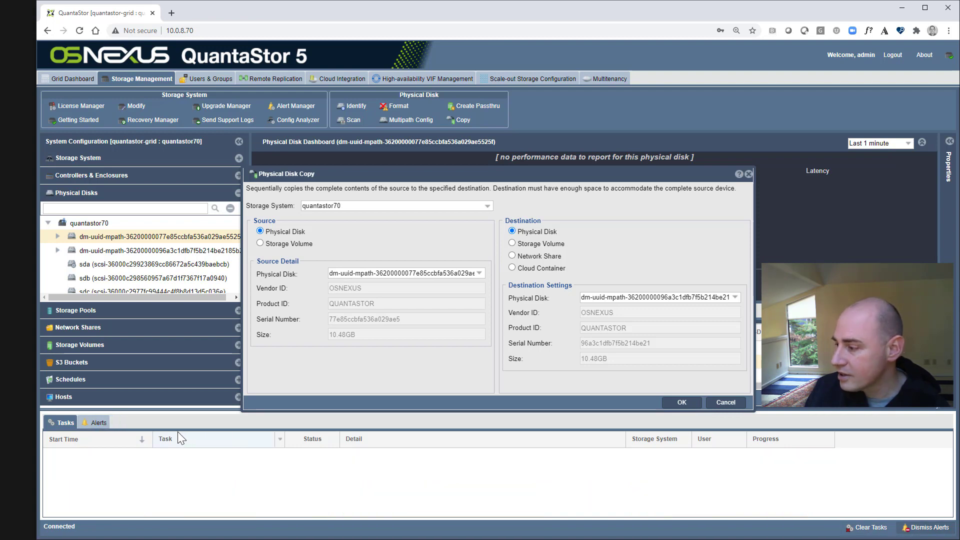
# - Run the disk copy and let the Physical Disk Copy task reach Completed at 100%
pyautogui.click(682, 402)
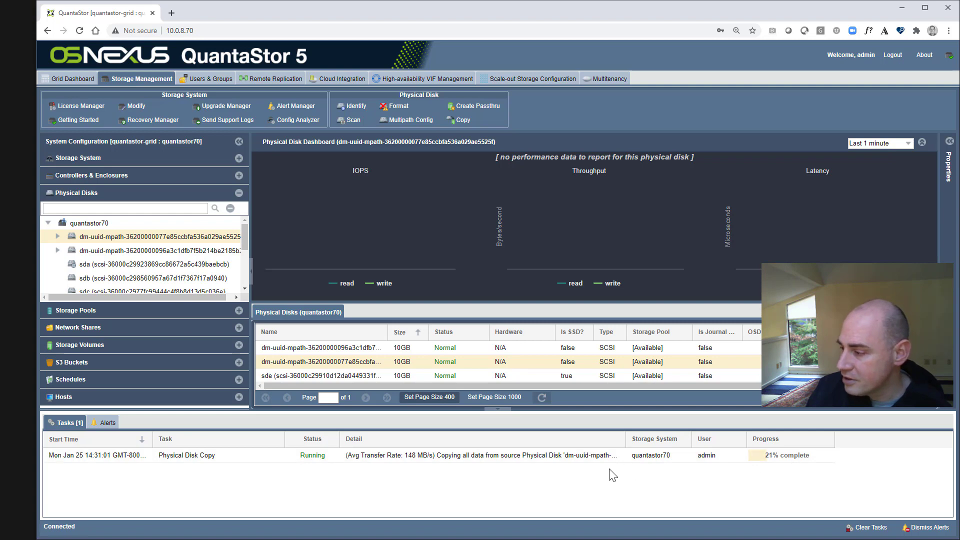
pyautogui.rightClick(445, 456)
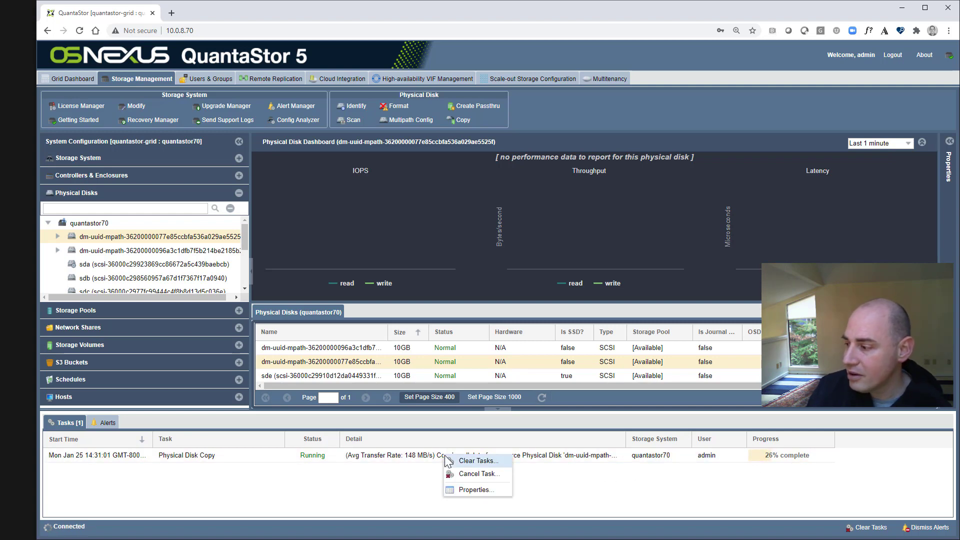
pyautogui.click(396, 484)
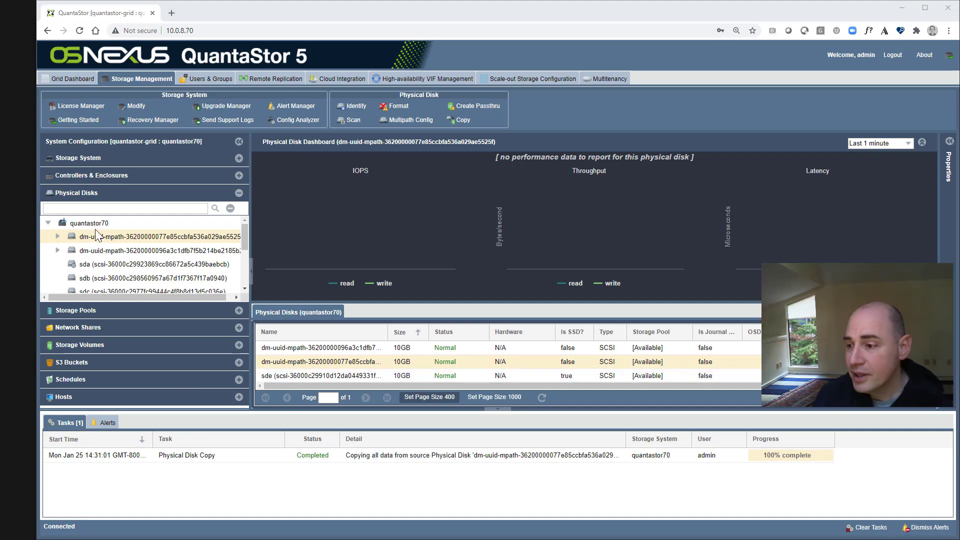
pyautogui.rightClick(99, 229)
# - Reopen Copy Disk for the first dm-uuid disk, targeting a new storage volume named volume1 on pool1
pyautogui.click(80, 237)
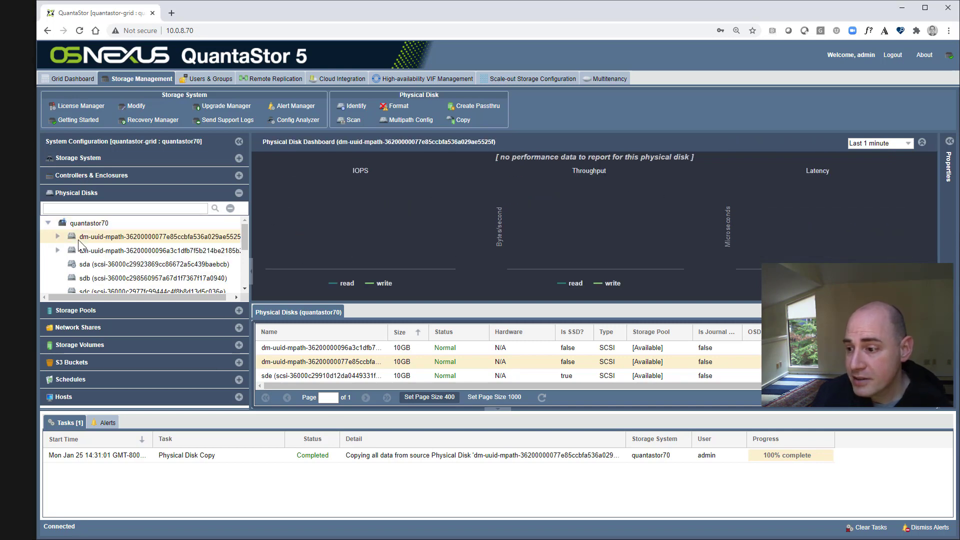
pyautogui.rightClick(79, 239)
pyautogui.click(148, 330)
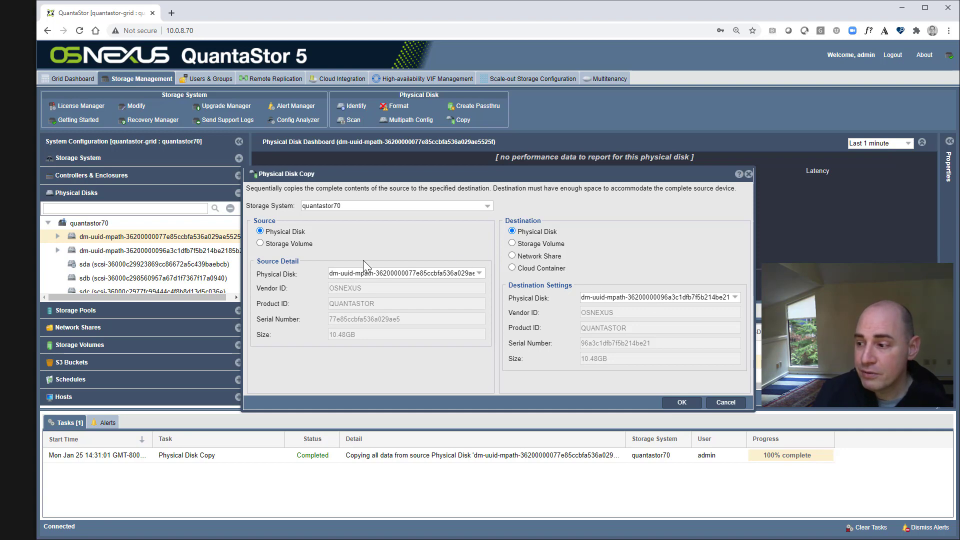
pyautogui.click(557, 243)
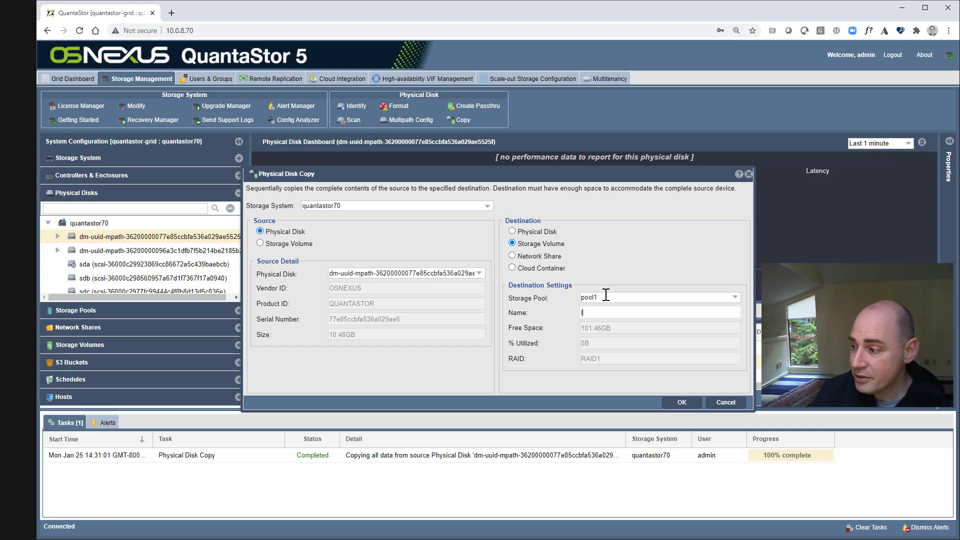
pyautogui.write('volumb')
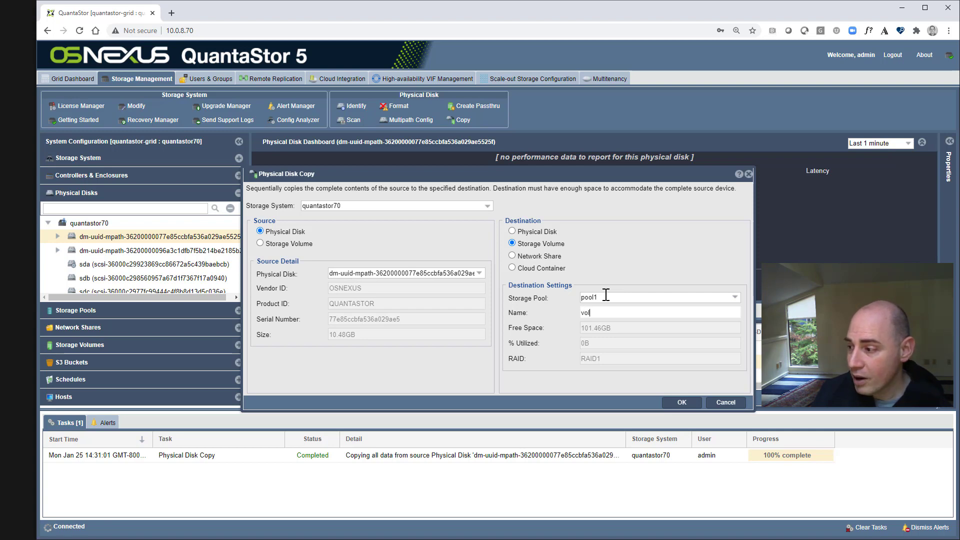
pyautogui.press('BackSpace')
pyautogui.press('BackSpace')
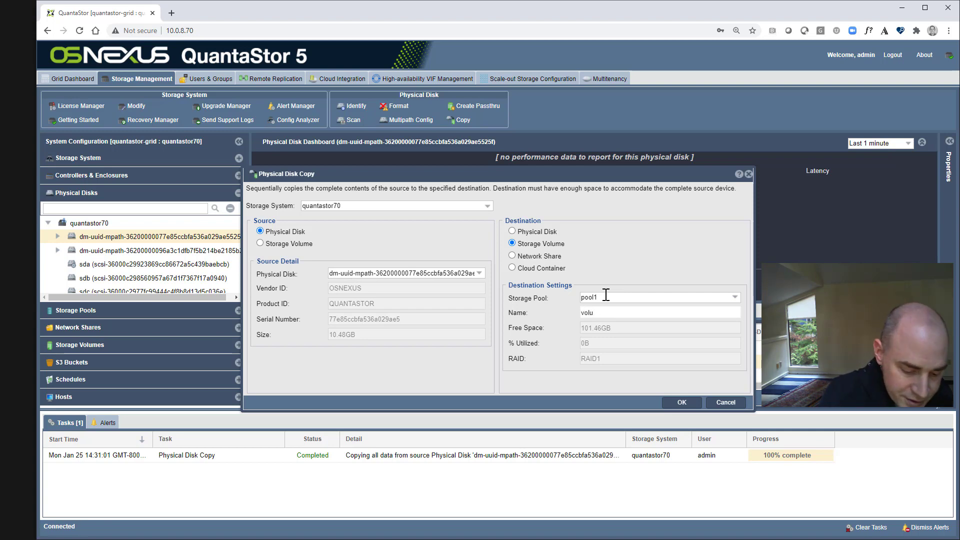
pyautogui.write('me1')
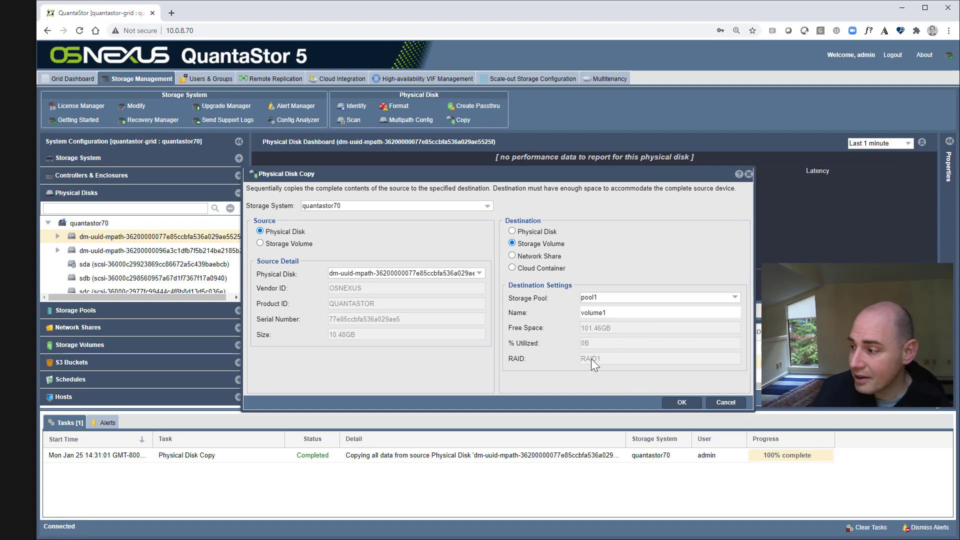
# - Send the copy to the backups network share with destination name volume1.img
pyautogui.click(518, 256)
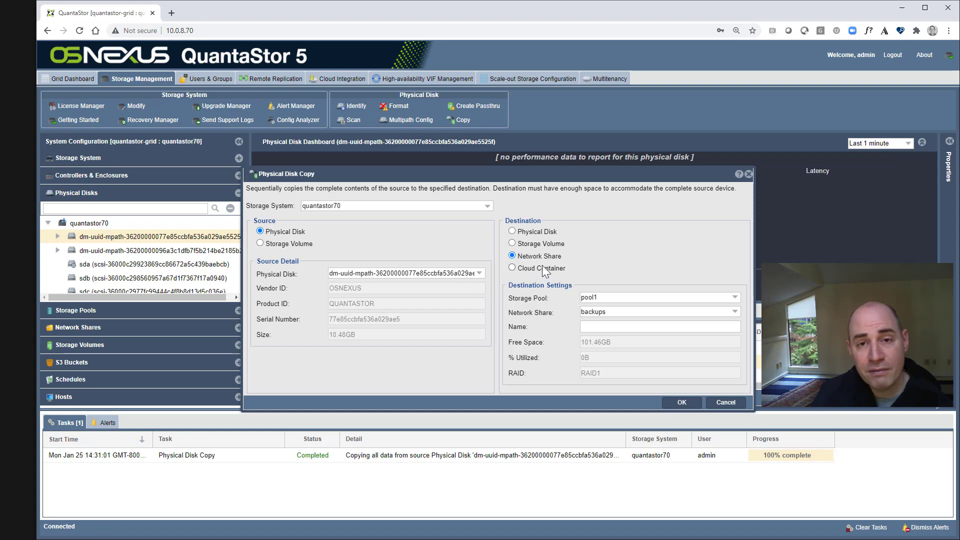
pyautogui.click(586, 327)
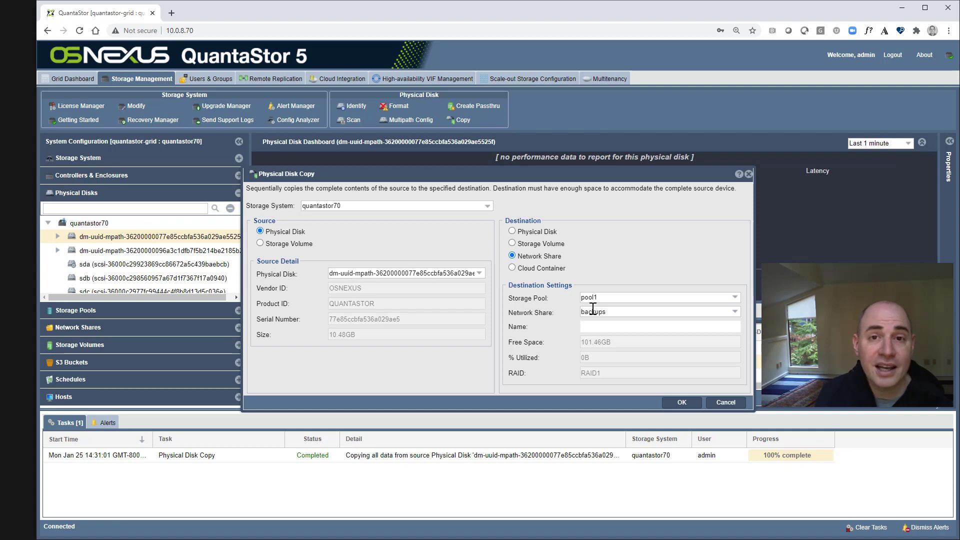
pyautogui.write('vol')
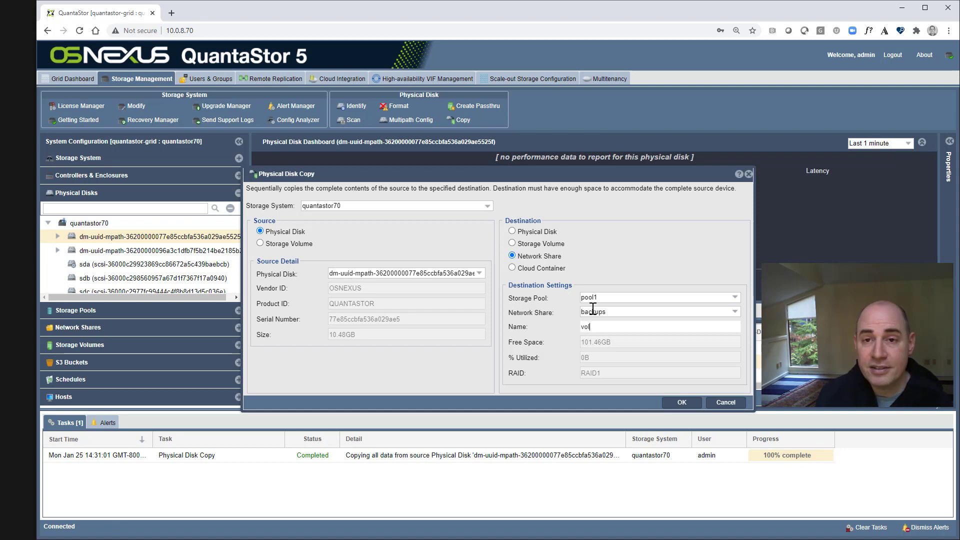
pyautogui.write('ume1.img')
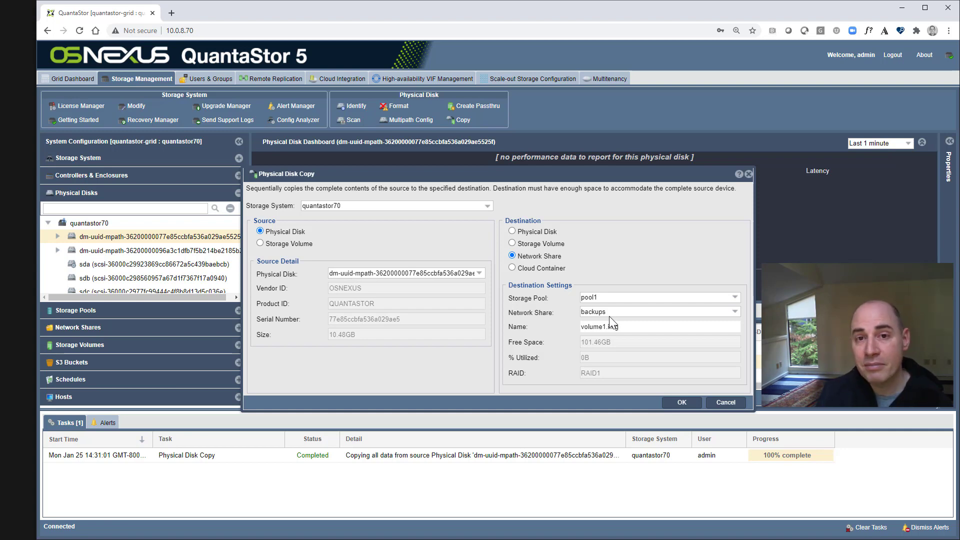
# - Make the volbackups cloud container the copy destination and enter 'volume1.img23' as the name
pyautogui.click(555, 270)
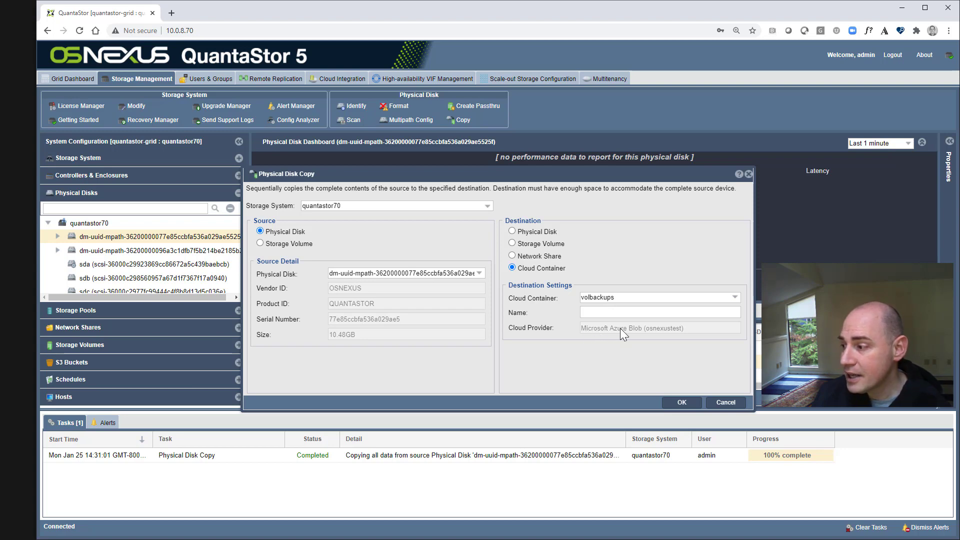
pyautogui.click(643, 313)
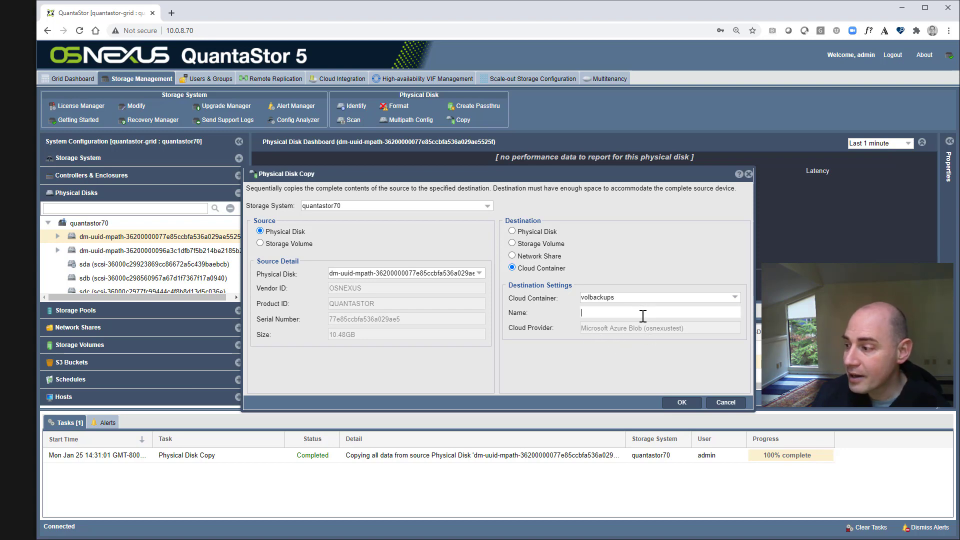
pyautogui.write('volume')
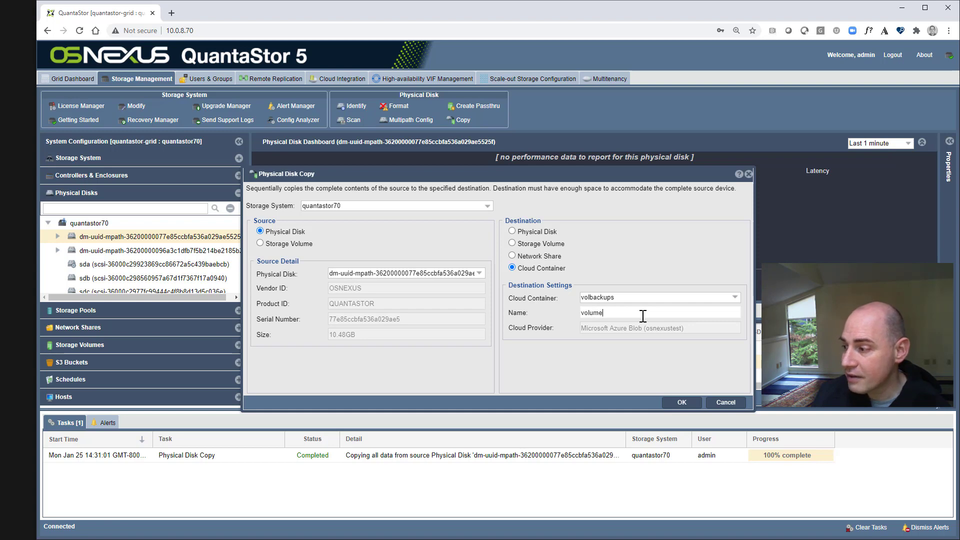
pyautogui.write('1.img')
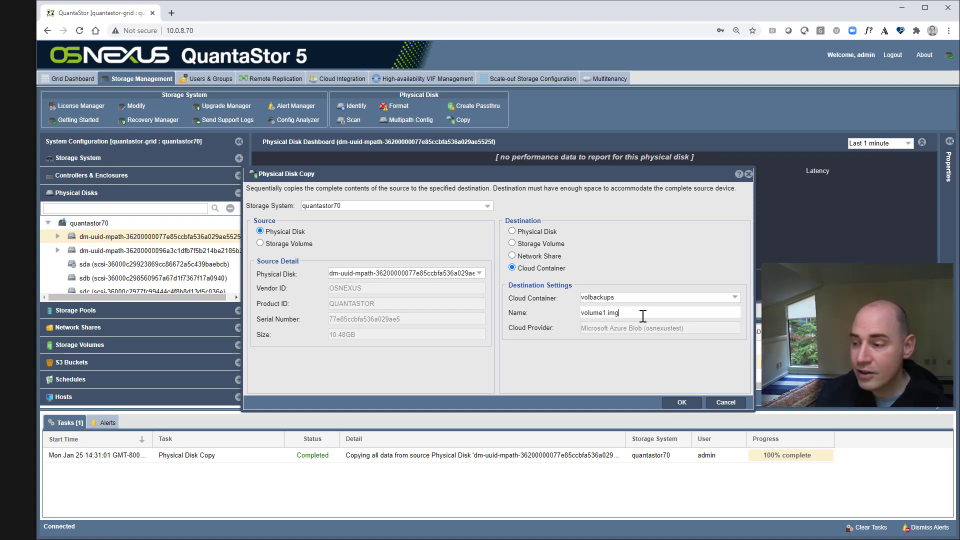
pyautogui.write('23')
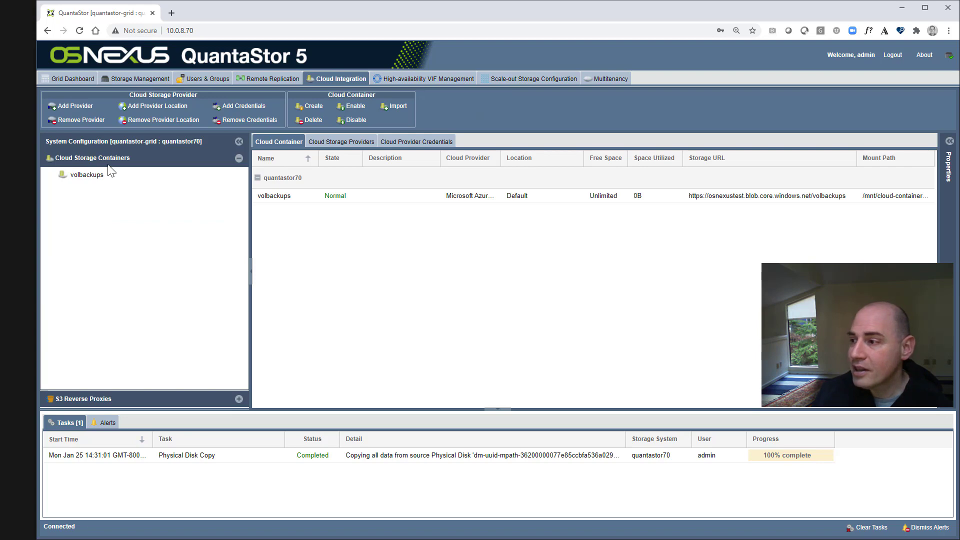
# - Review the cloud providers and Add Credentials form, cancelling with Amazon S3 unsaved, then check container actions
pyautogui.click(348, 142)
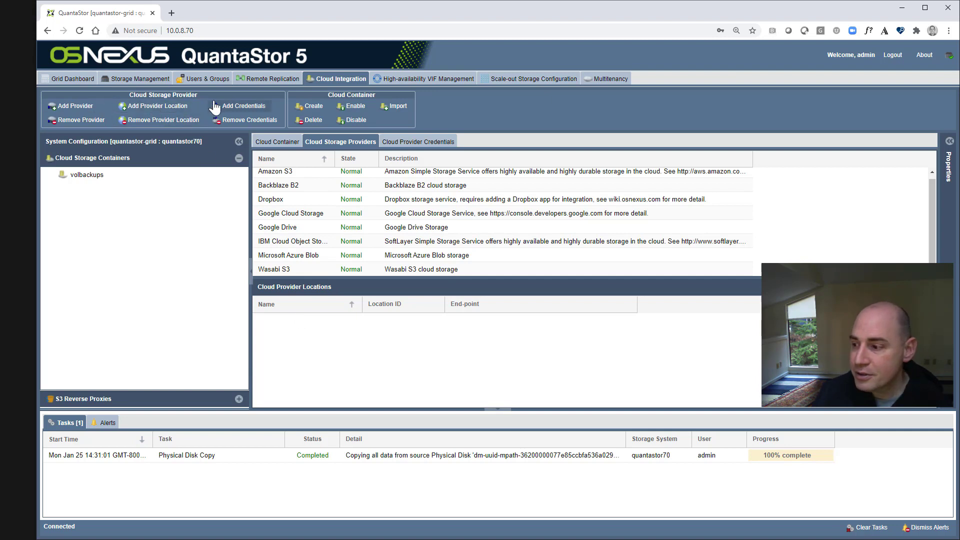
pyautogui.click(240, 106)
pyautogui.click(515, 249)
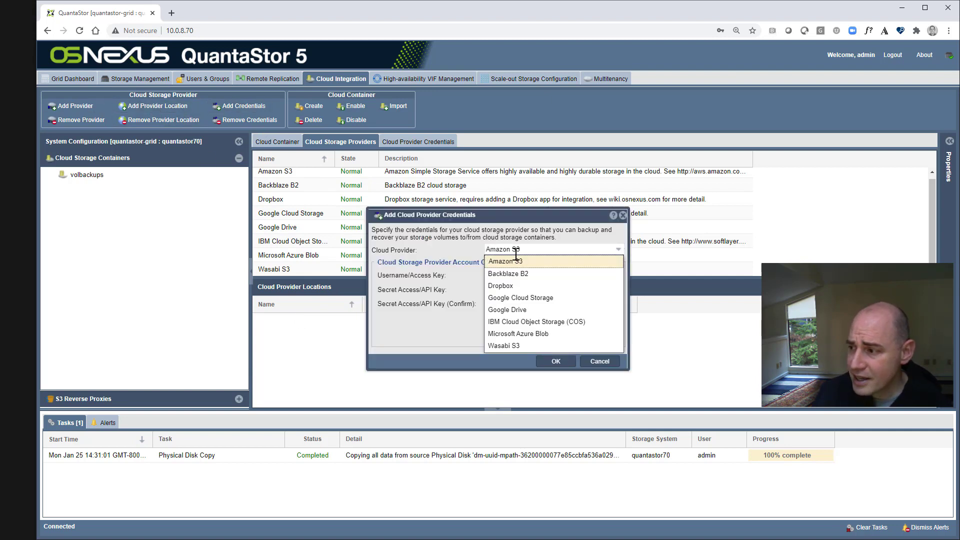
pyautogui.click(538, 248)
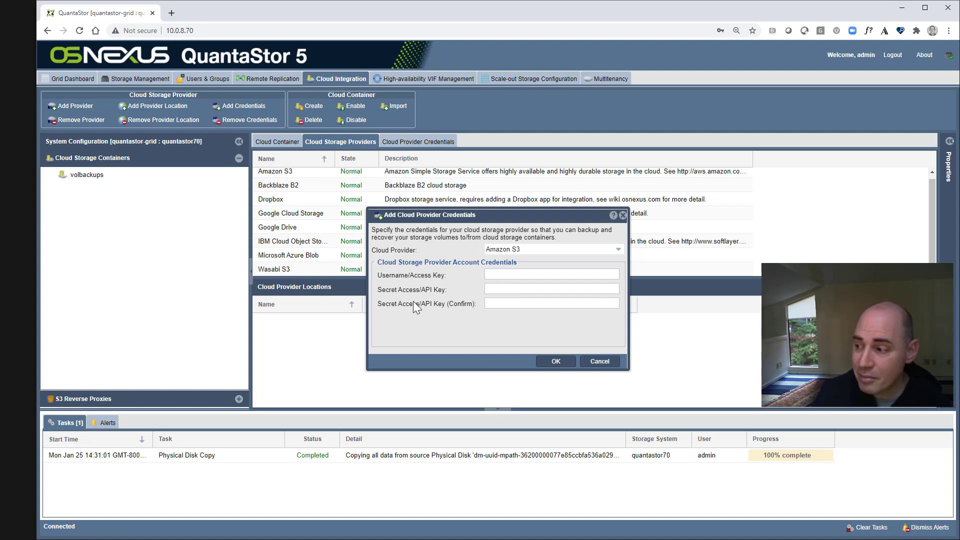
pyautogui.click(599, 361)
pyautogui.rightClick(136, 184)
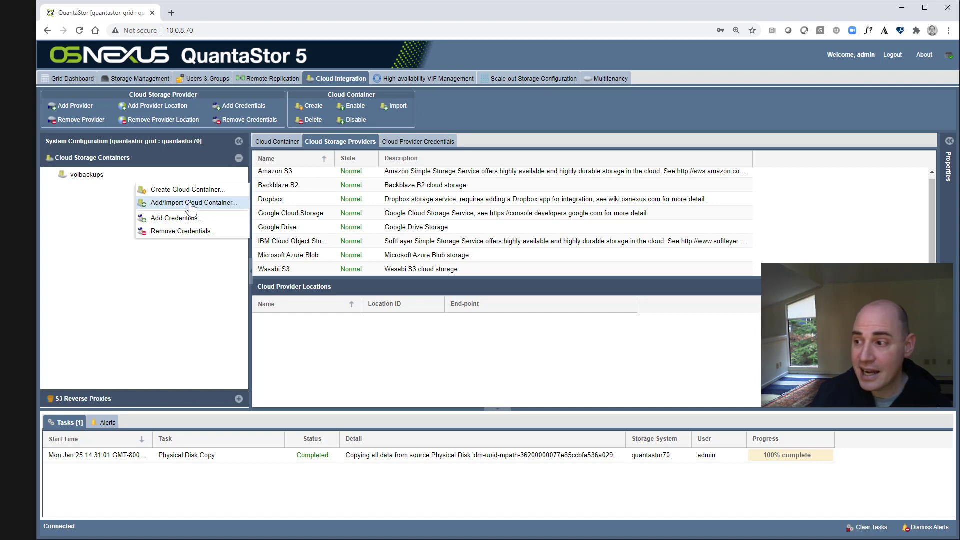
pyautogui.click(100, 175)
# - Reopen Physical Disk Copy from Storage Management and switch the source to Storage Volume vol-passthru.000
pyautogui.click(134, 81)
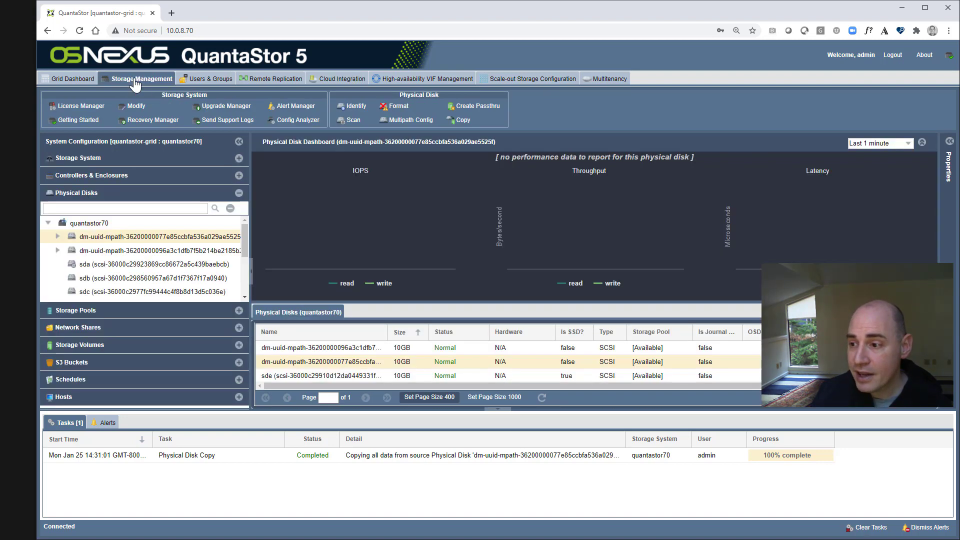
pyautogui.click(459, 120)
pyautogui.click(555, 269)
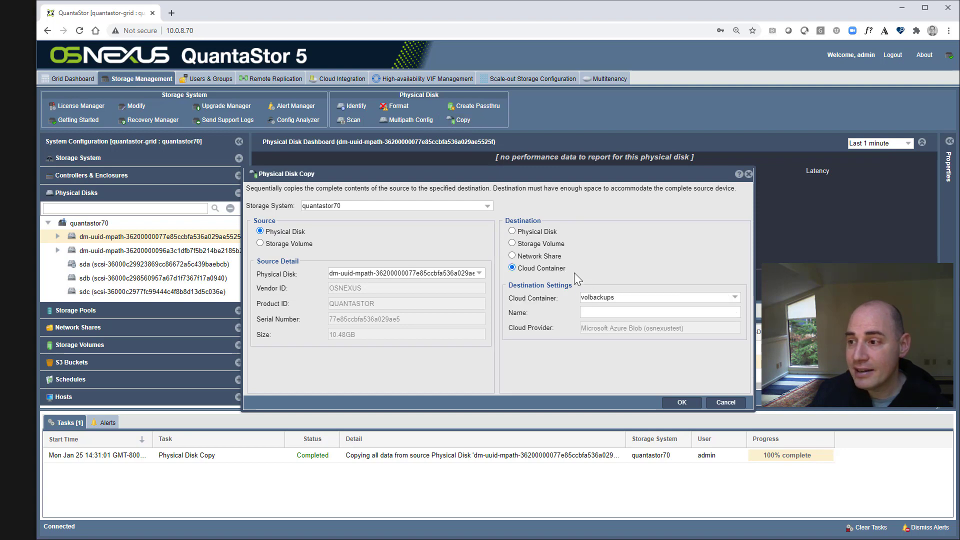
pyautogui.click(611, 315)
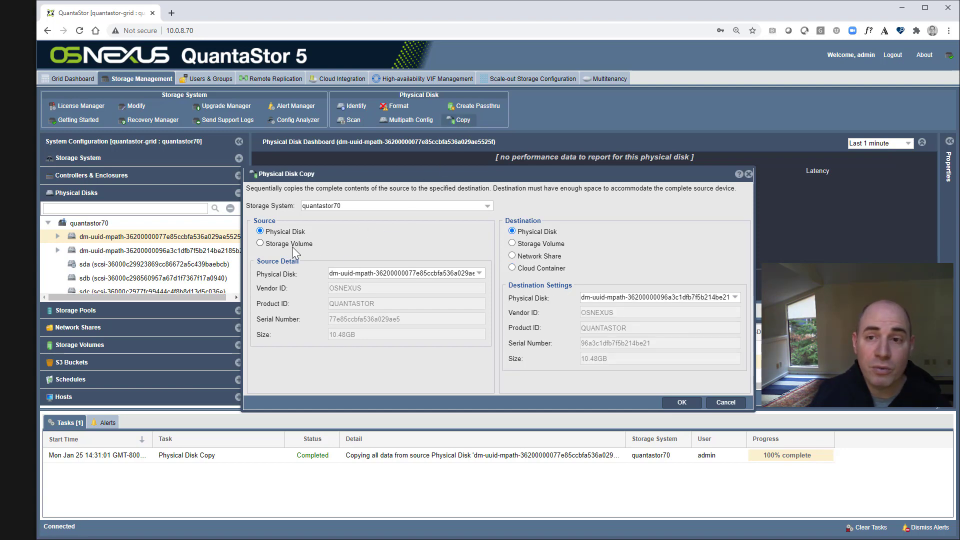
pyautogui.click(291, 244)
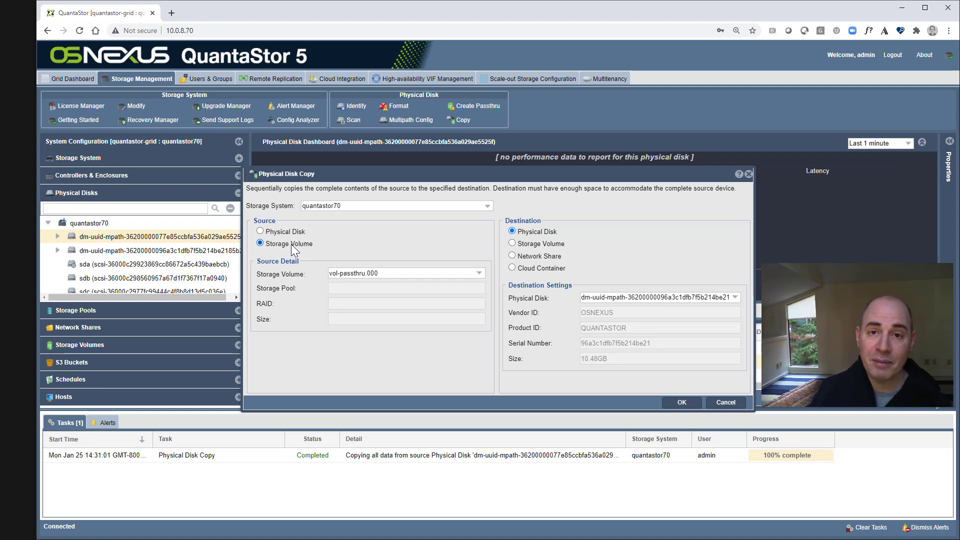